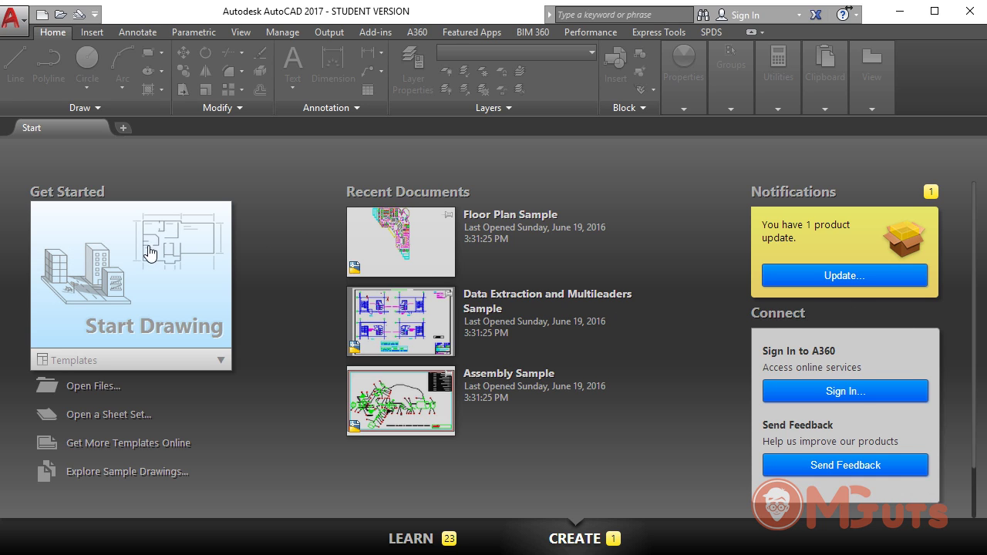
- Start a new blank drawing from the Start Drawing tile on the Start tab
left_click(126, 285)
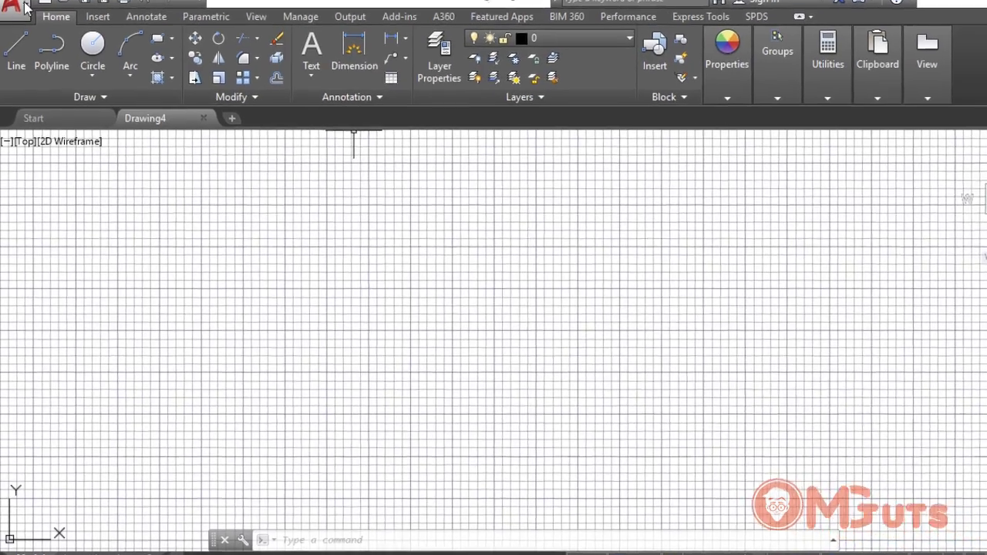
left_click(15, 17)
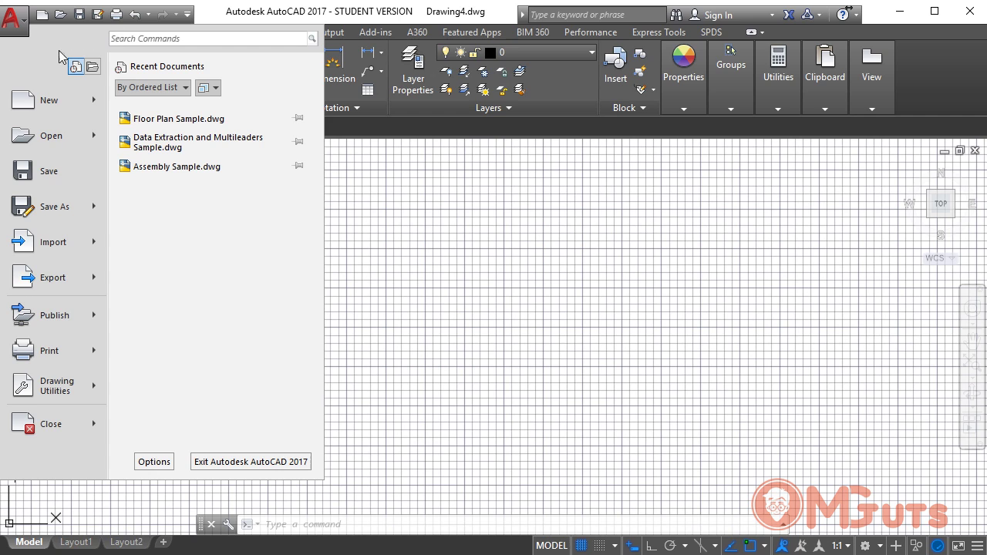
mouse_move(44, 112)
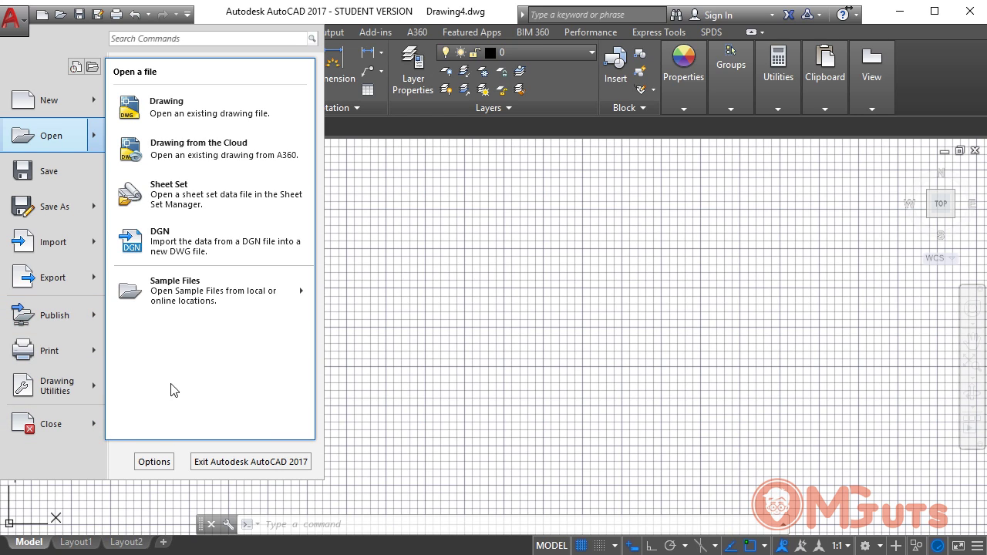
left_click(75, 67)
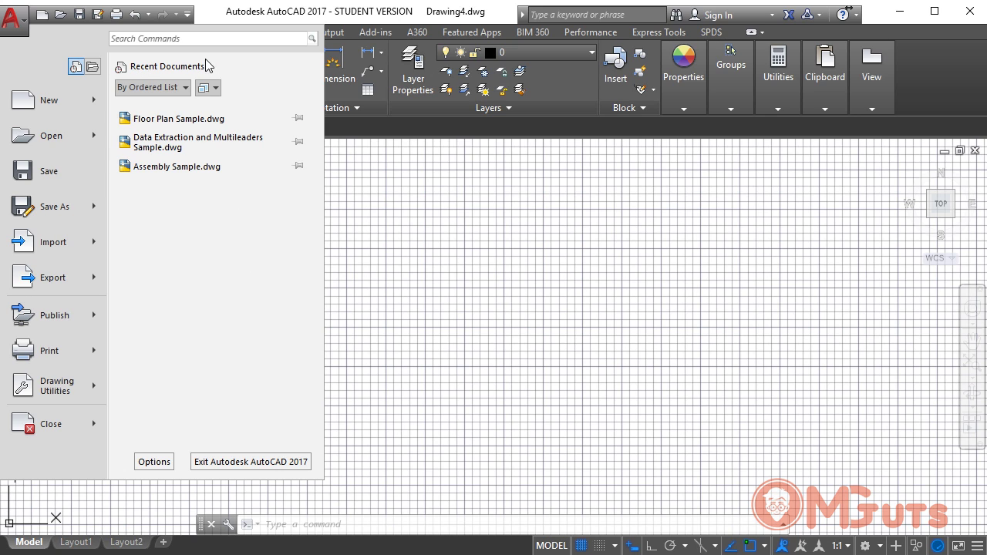
left_click(17, 22)
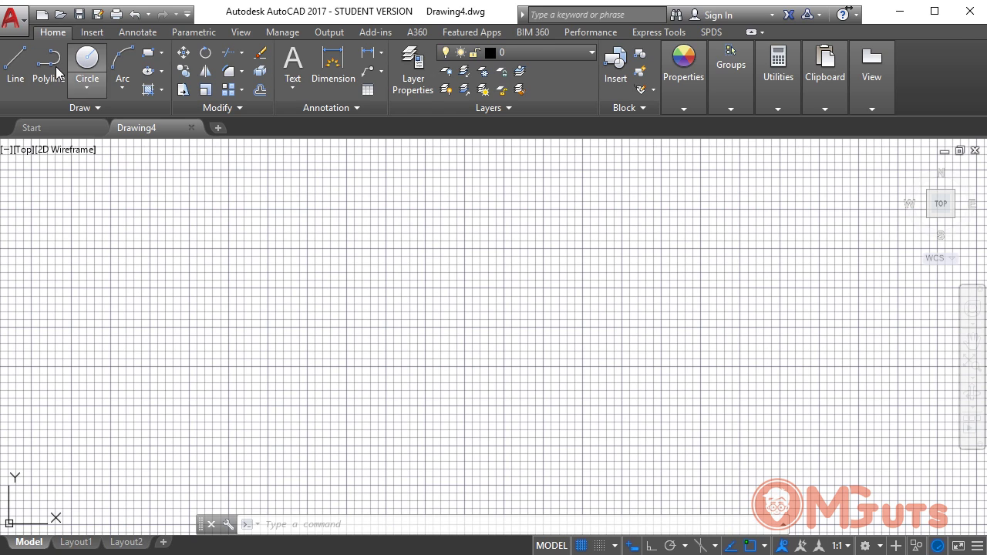
- Browse the Insert, Annotate, Parametric, View, Manage, Output and Add-ins ribbon tabs, settling on Manage
left_click(91, 33)
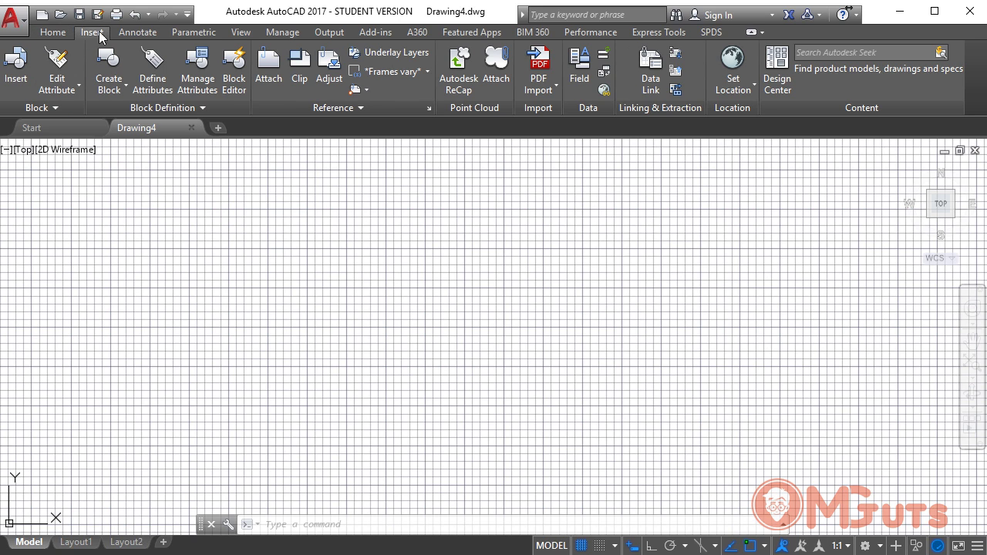
left_click(127, 32)
left_click(183, 34)
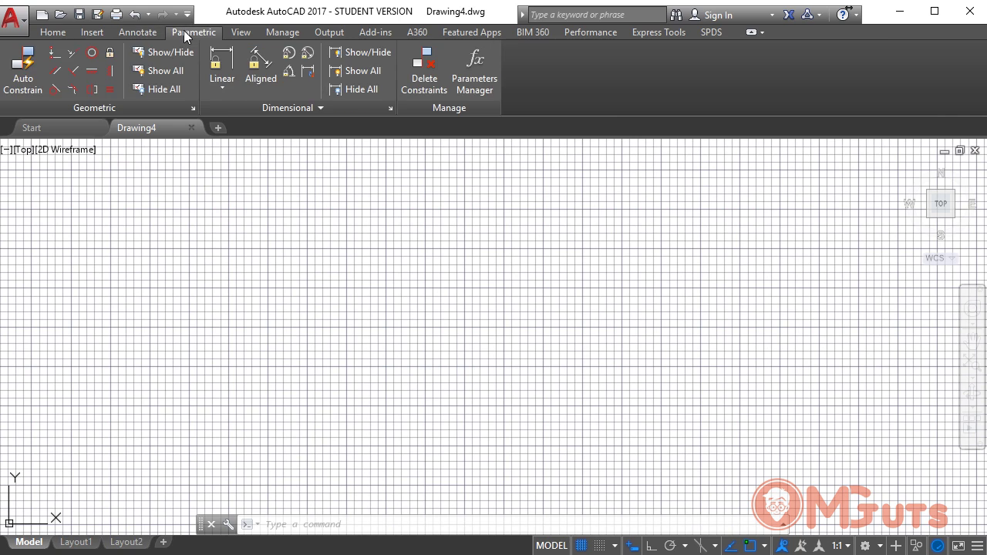
left_click(240, 32)
left_click(276, 37)
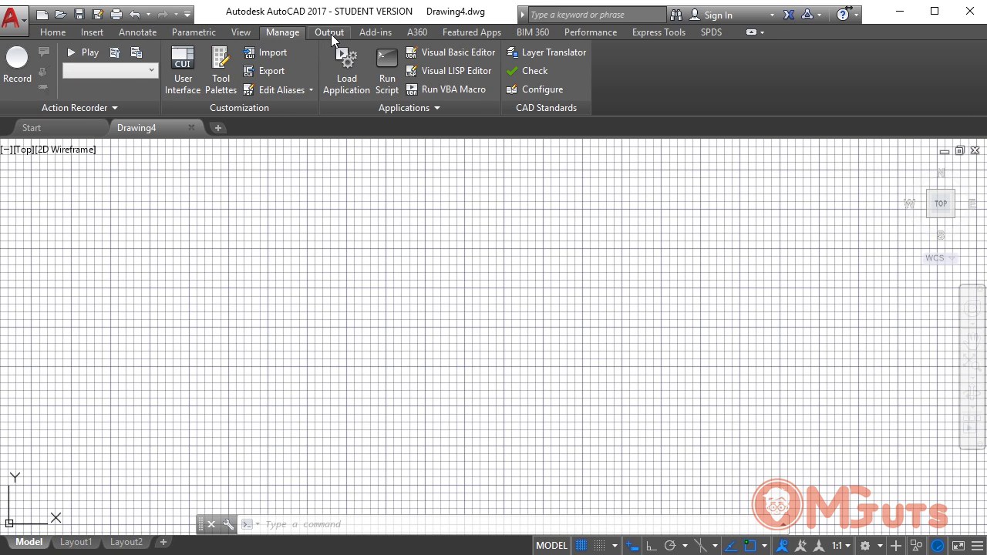
left_click(331, 34)
left_click(389, 33)
left_click(282, 32)
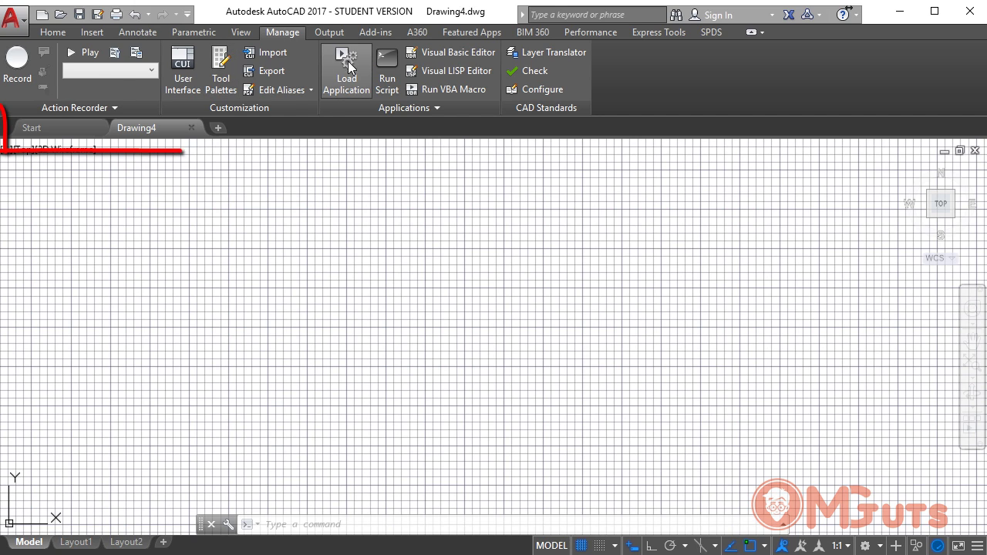
left_click(68, 126)
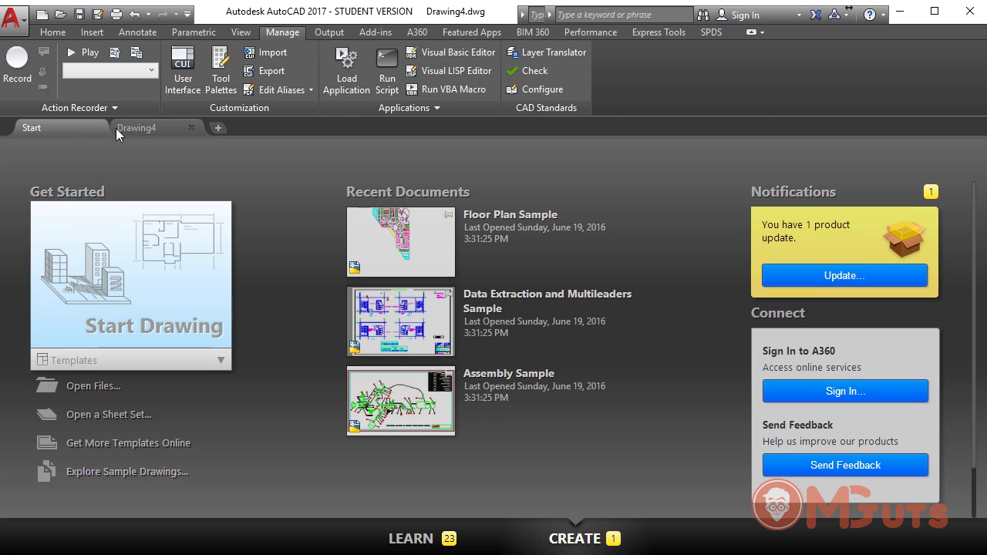
left_click(148, 128)
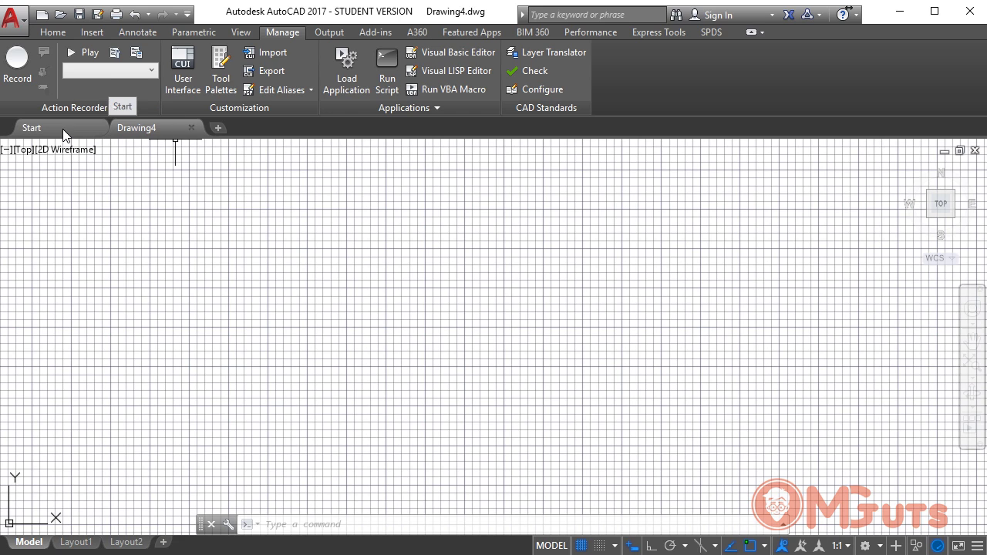
- Add a second blank drawing, Drawing5, with the New Drawing (+) file tab button
left_click(218, 128)
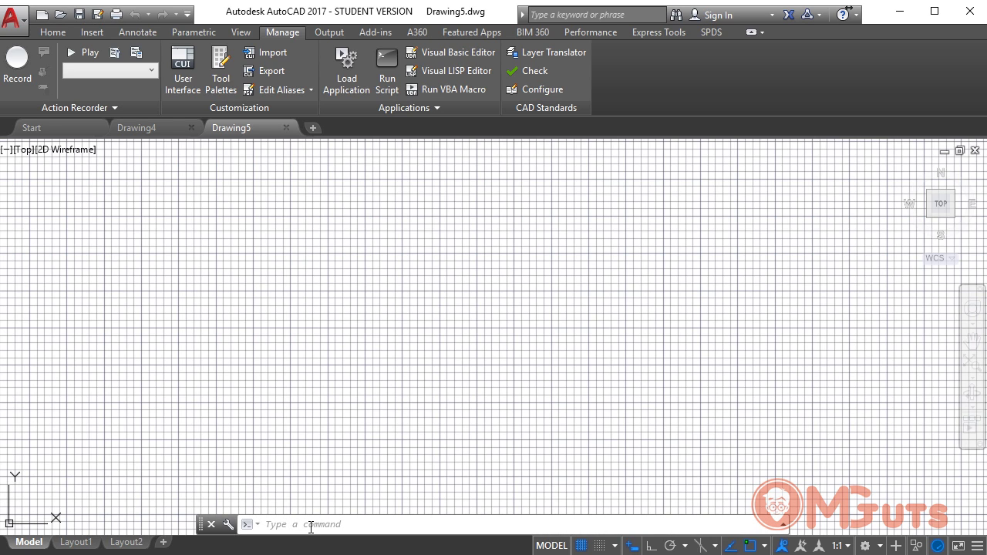
- Enter LIN at the command line to start the LINE command in Drawing5
left_click(291, 526)
type("lin")
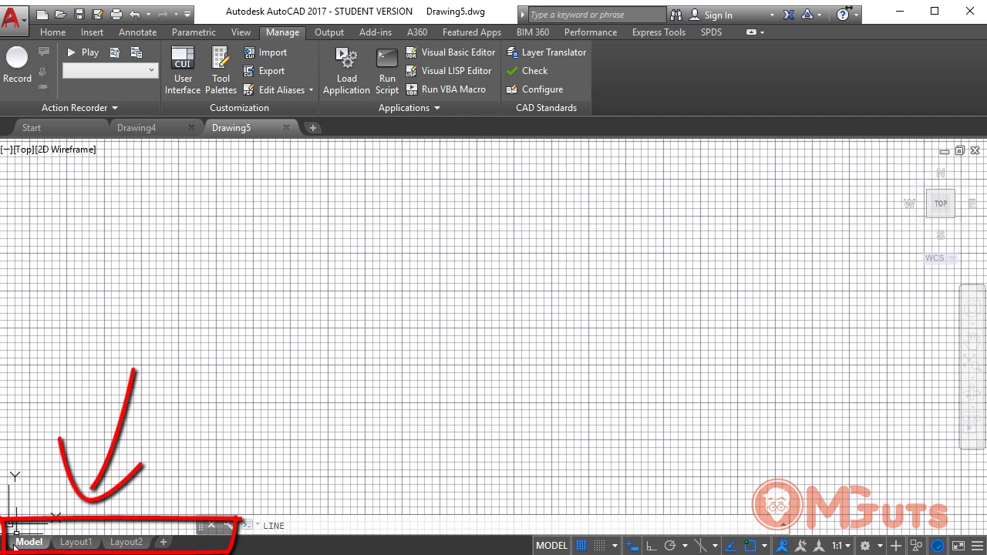
left_click(67, 544)
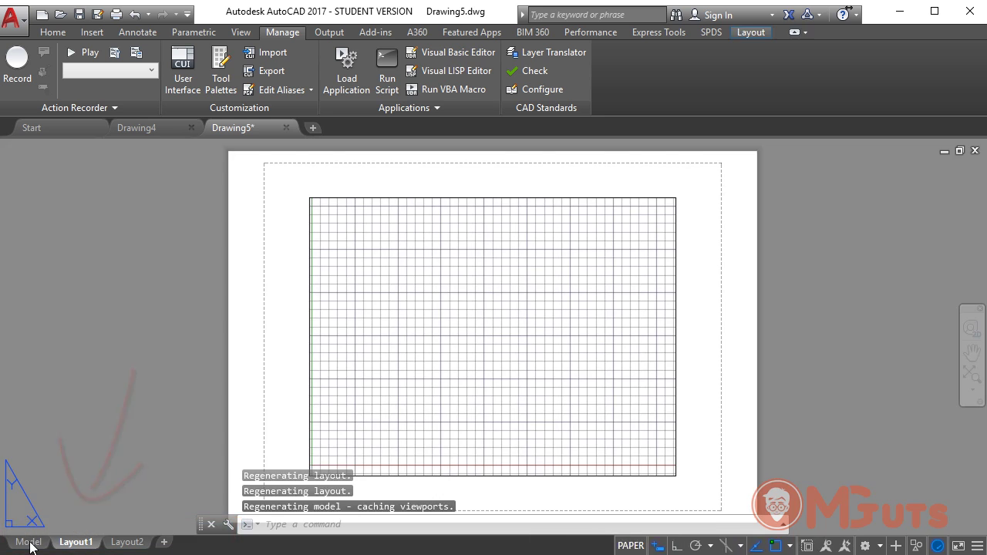
left_click(30, 544)
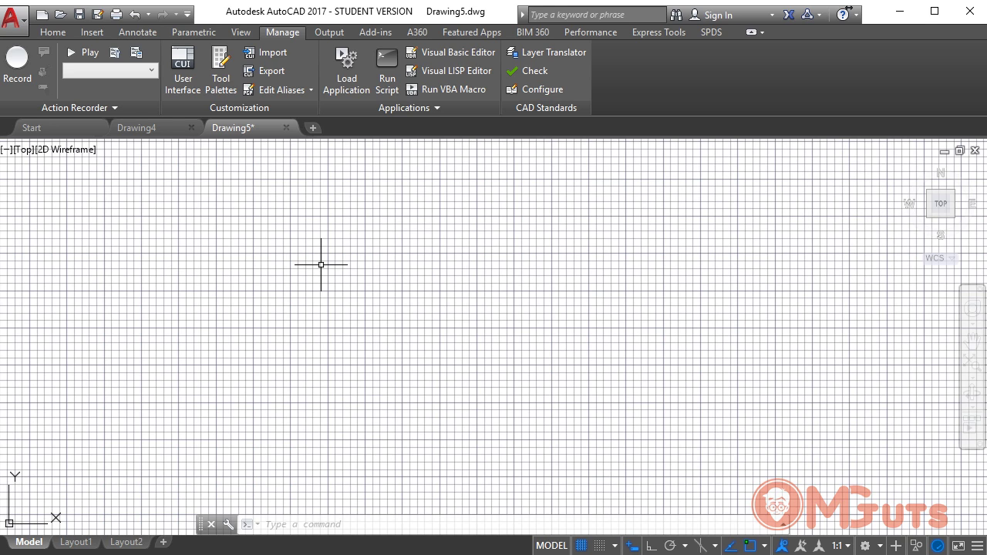
left_click(77, 542)
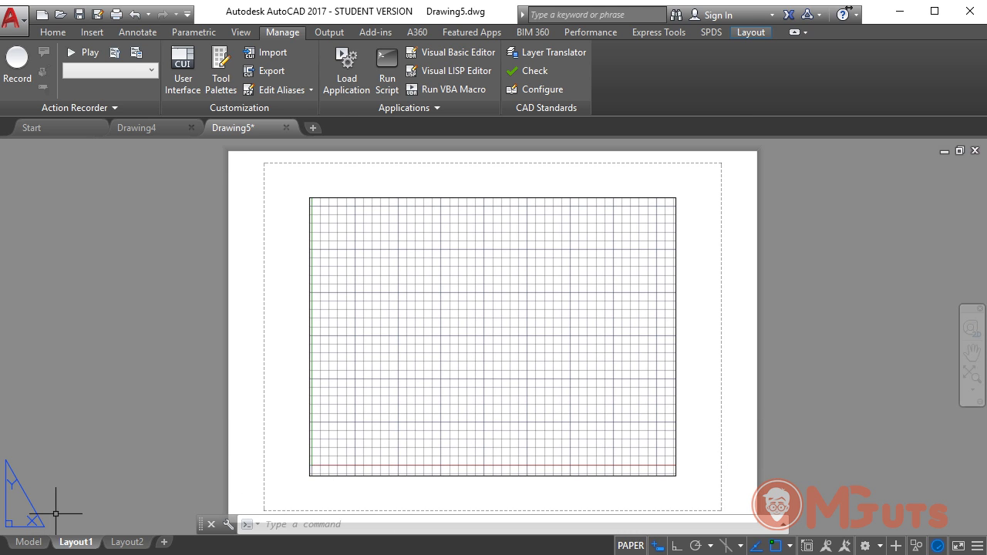
key("ctrl+Page_Up")
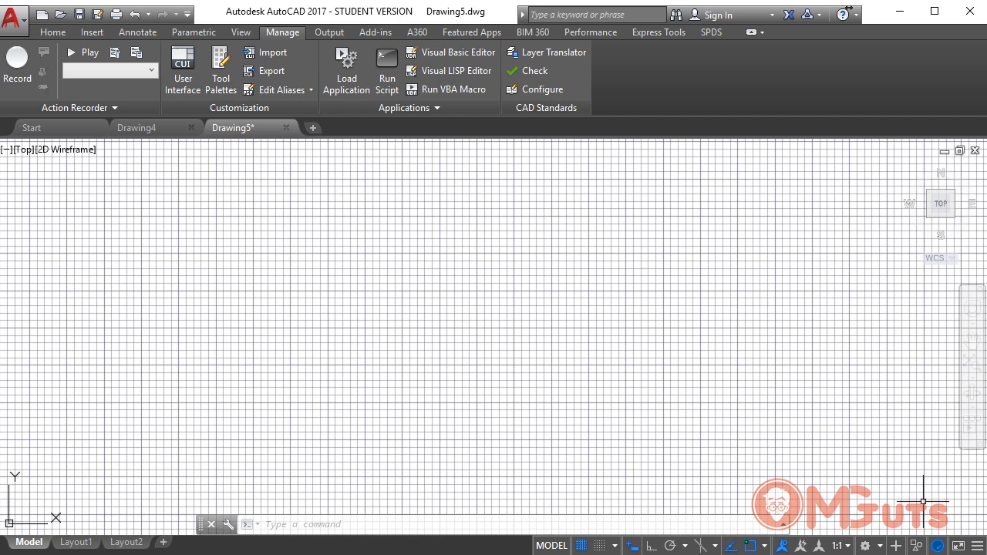
left_click(976, 545)
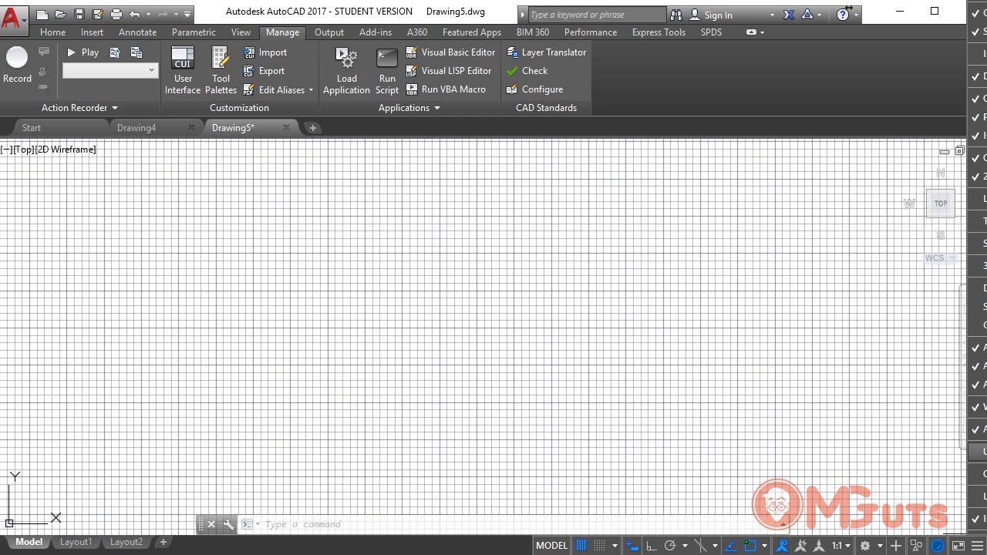
left_click(976, 546)
left_click_drag(985, 476, 738, 425)
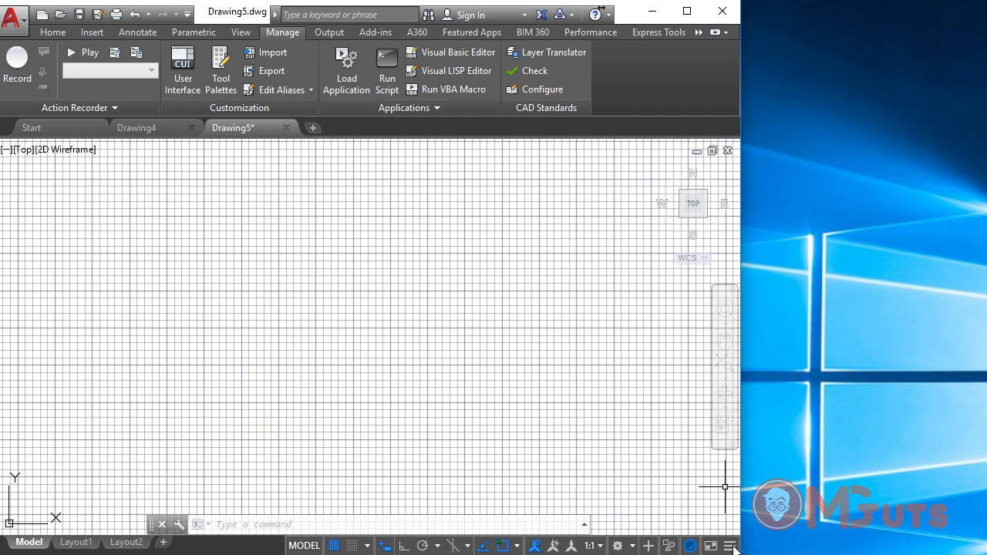
left_click(731, 547)
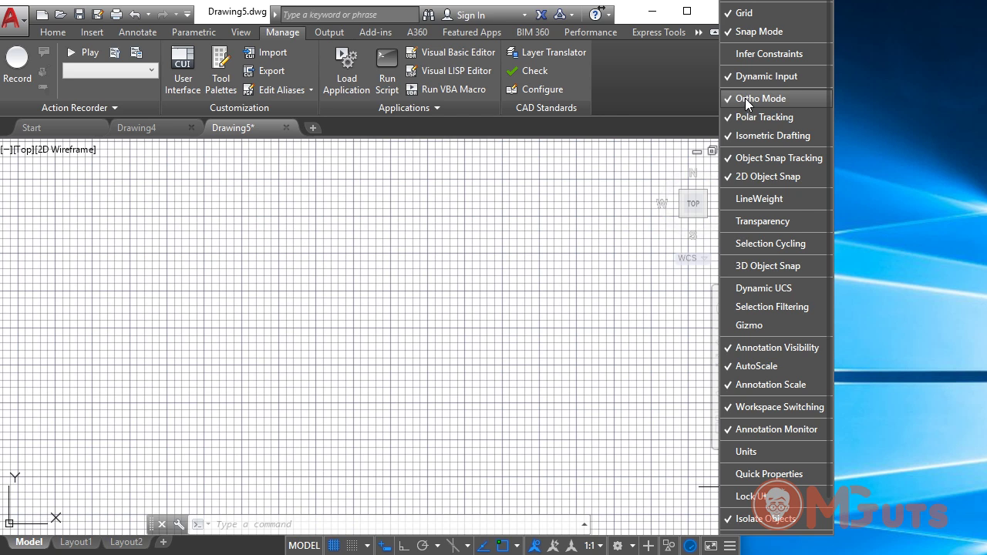
key("Escape")
left_click_drag(739, 460, 986, 460)
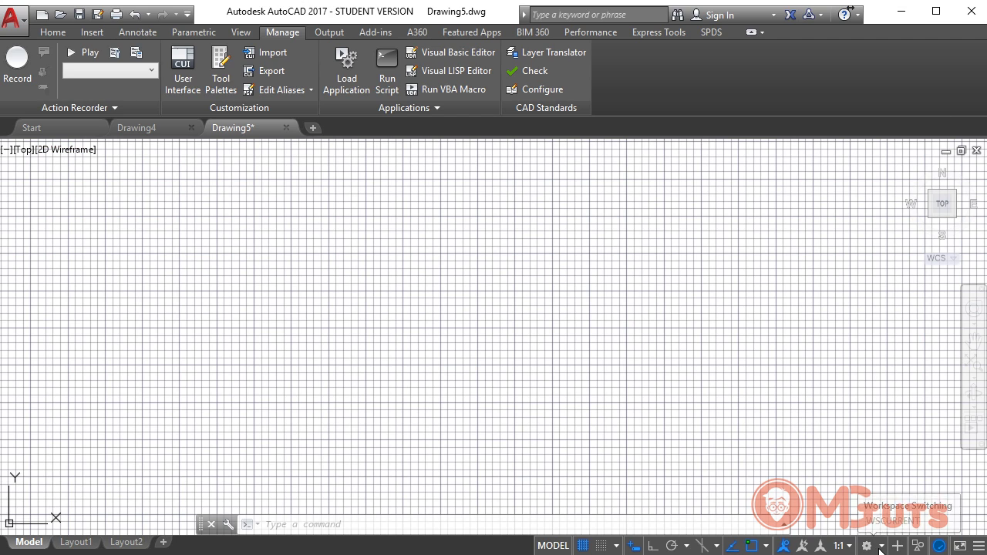
- Return to the Home ribbon tab and pick My workspace from the Workspace Switching menu
left_click(880, 548)
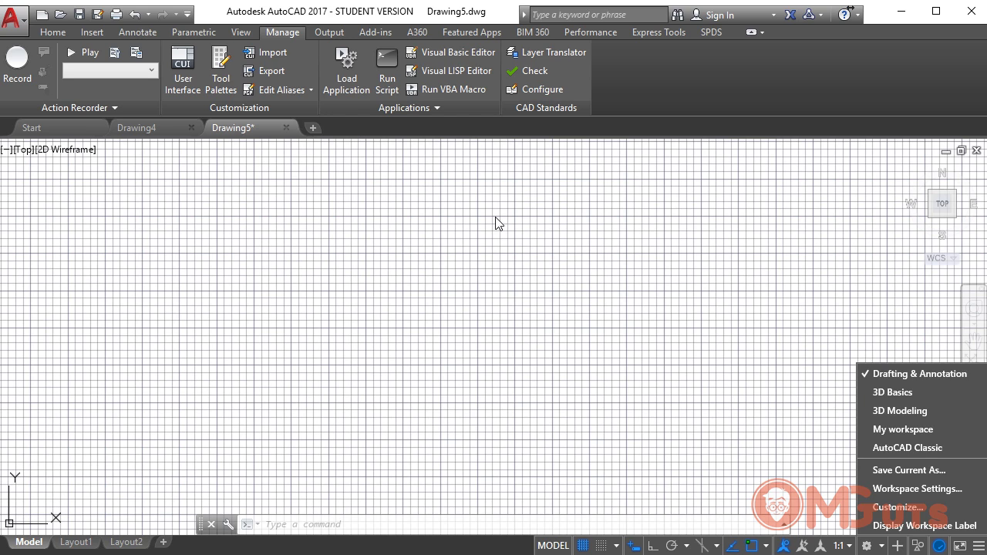
left_click(56, 38)
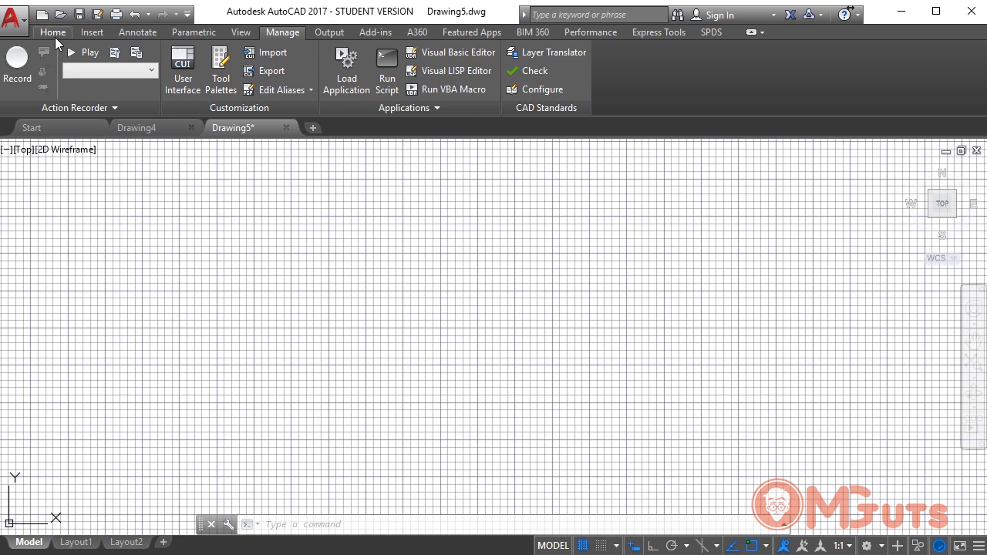
left_click(54, 36)
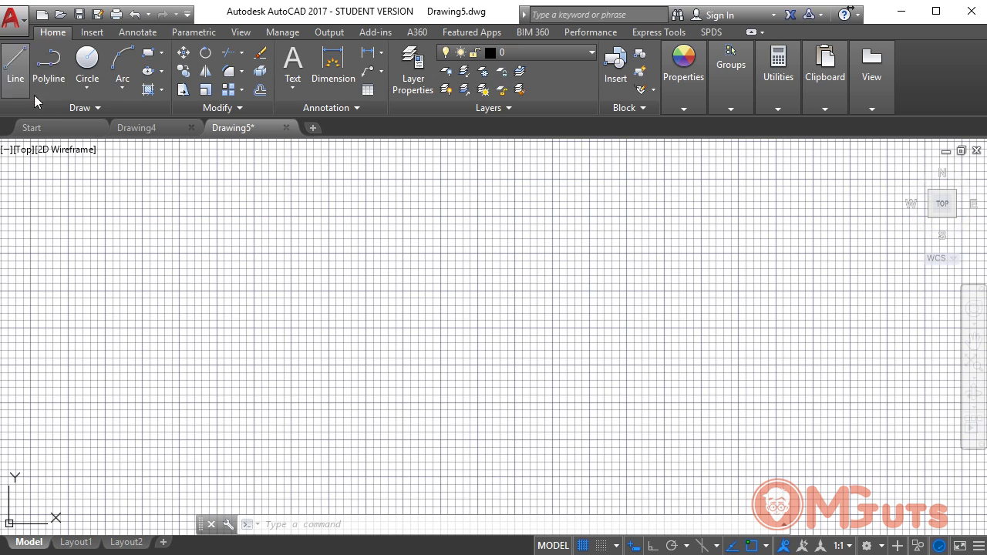
left_click(878, 546)
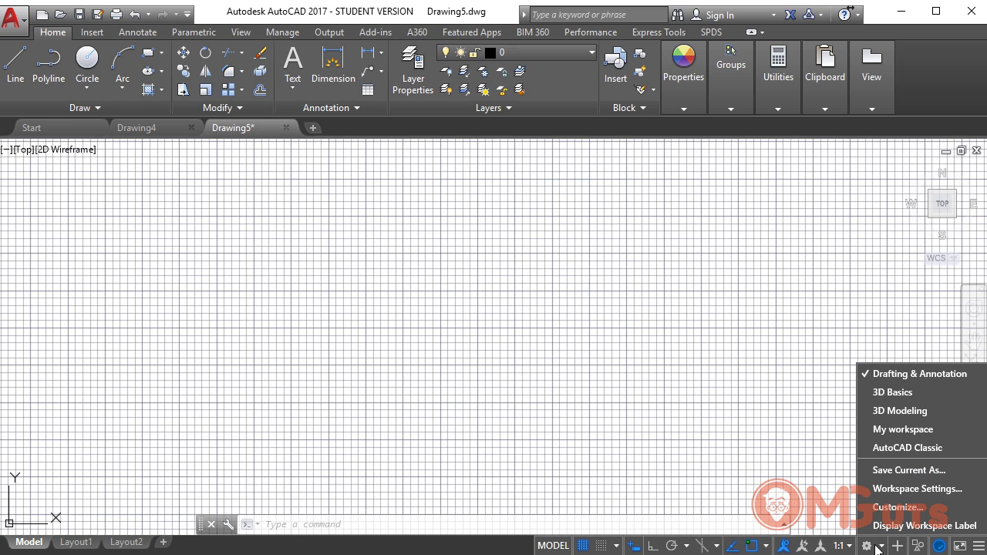
left_click(902, 430)
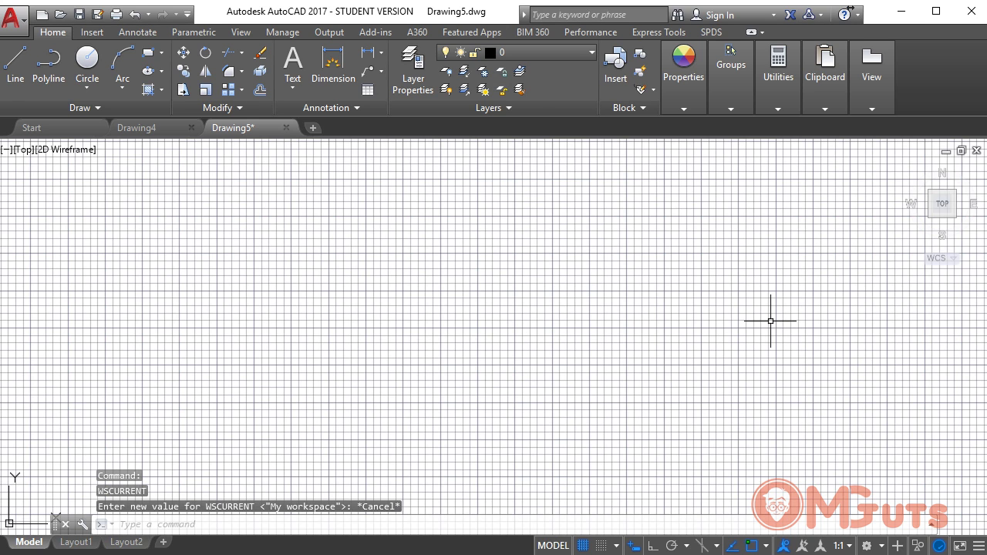